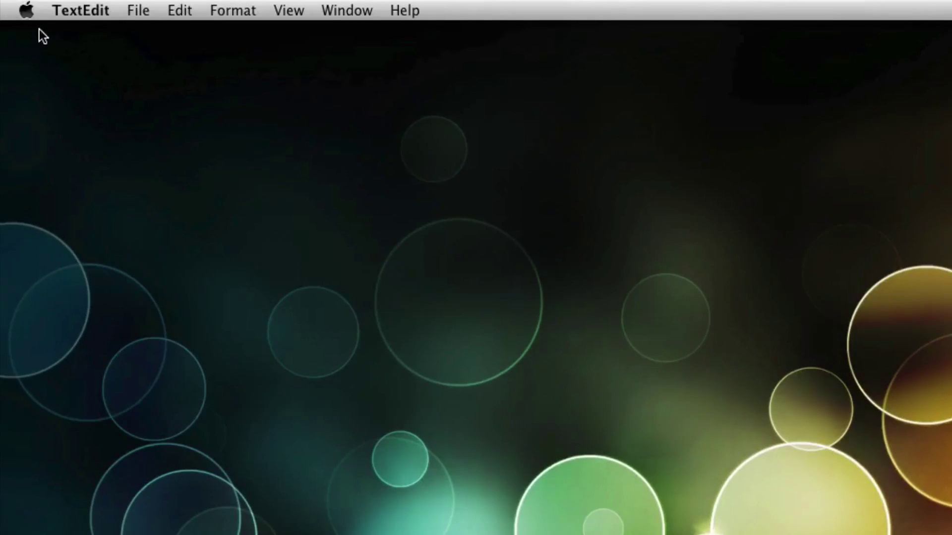
- Launch System Preferences from the Dock to display all preference panes
click(34, 12)
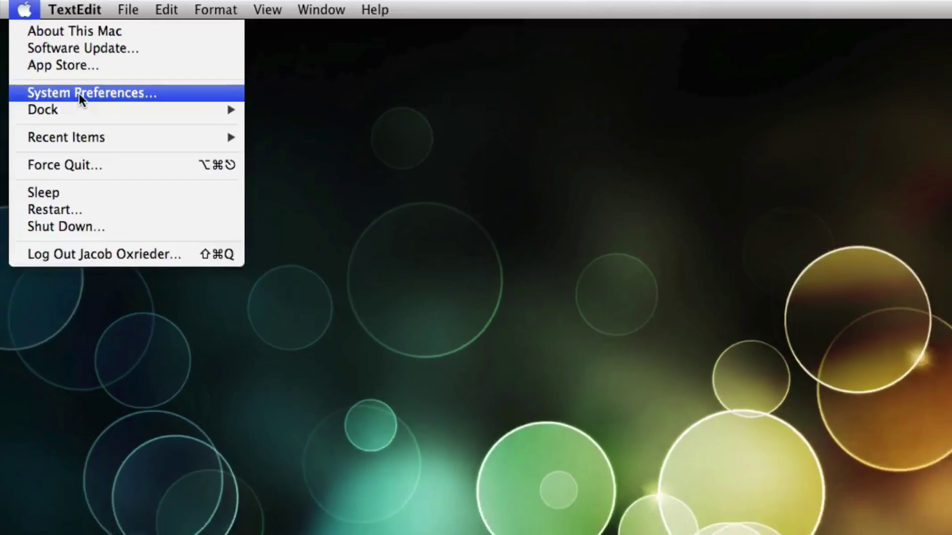
click(85, 100)
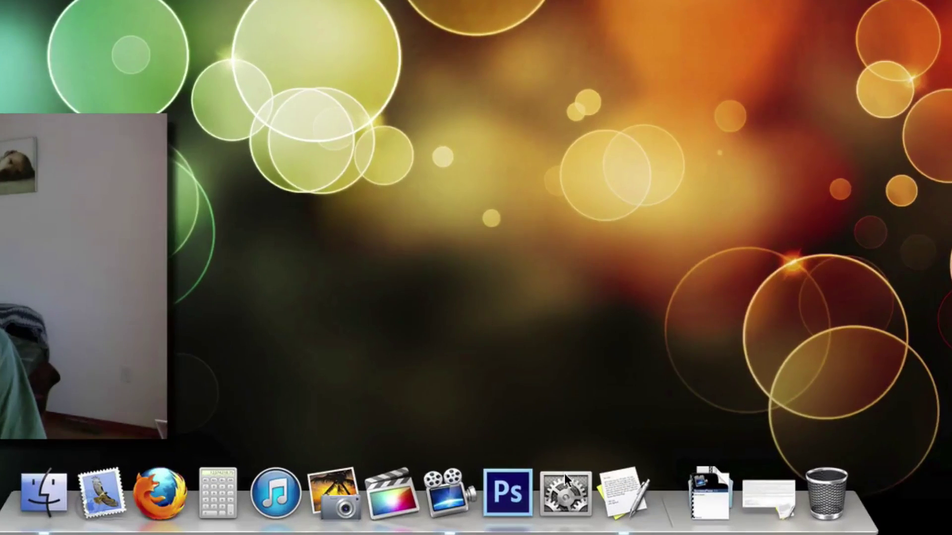
click(566, 495)
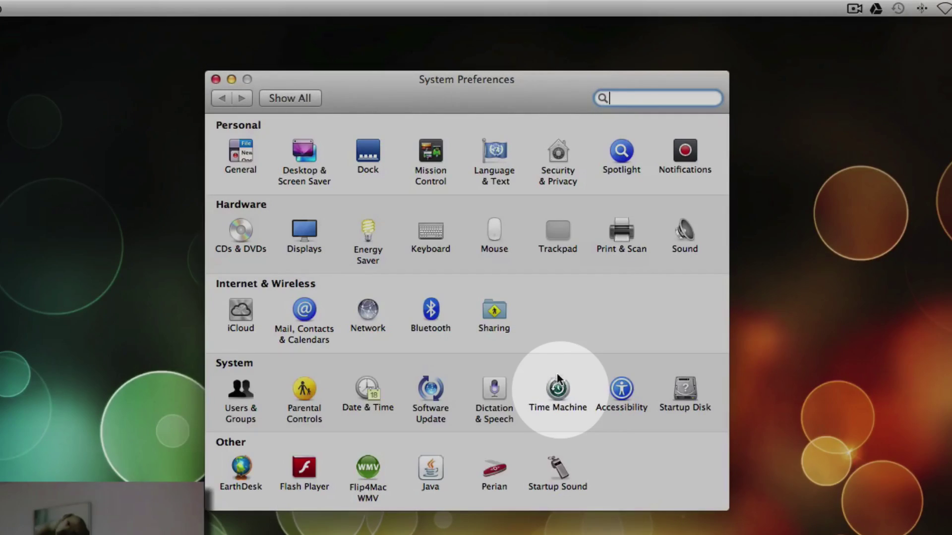
- Show the Time Machine pane, still switched off, and check its menu-bar status menu
click(558, 391)
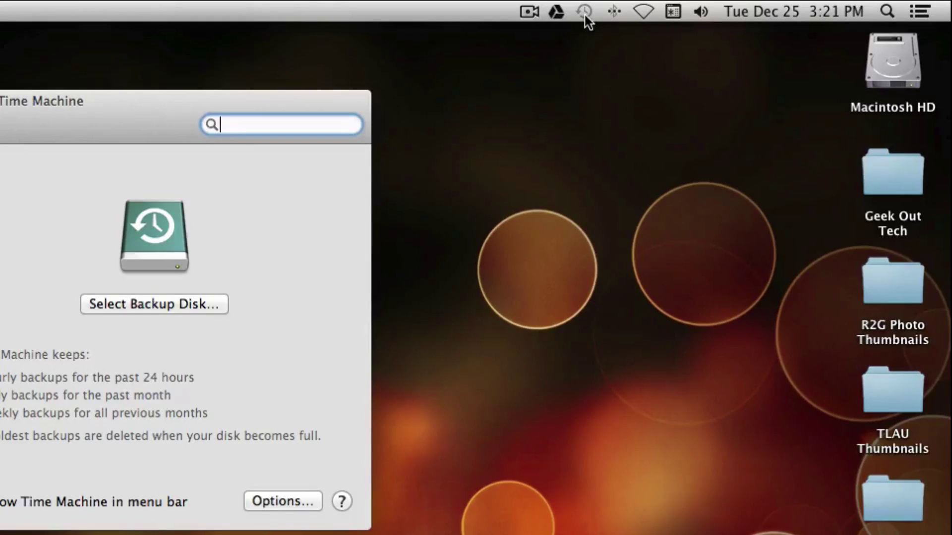
click(585, 13)
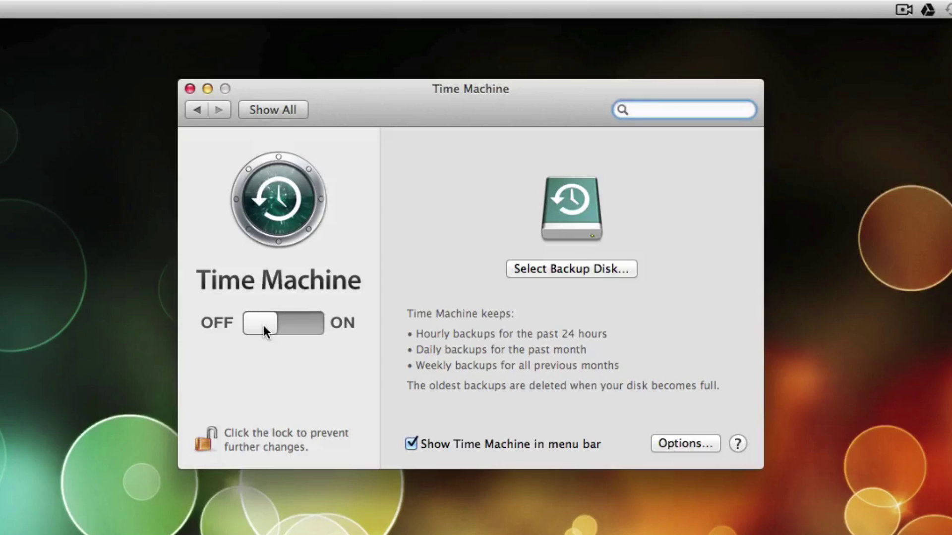
- In Time Machine Options, cancel adding an exclusion and save the list with only Downloads excluded
click(525, 387)
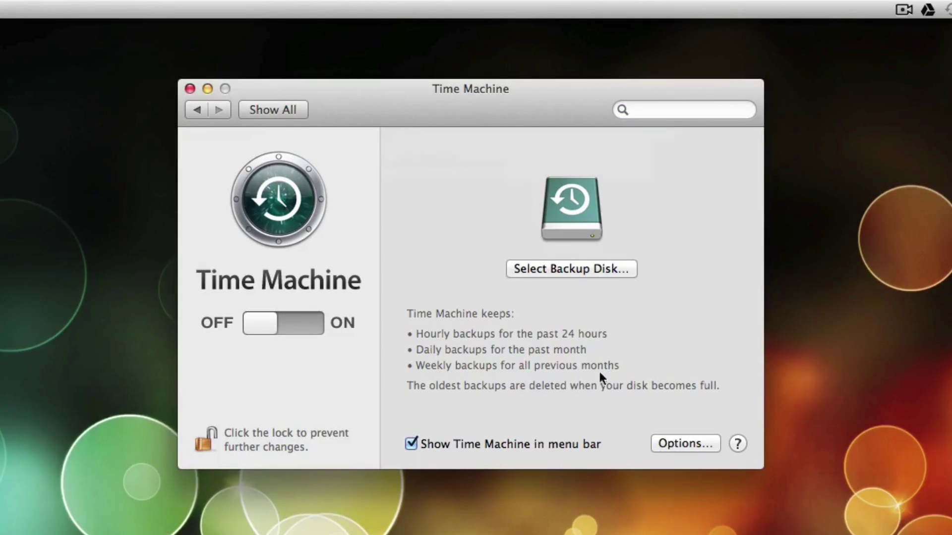
click(676, 444)
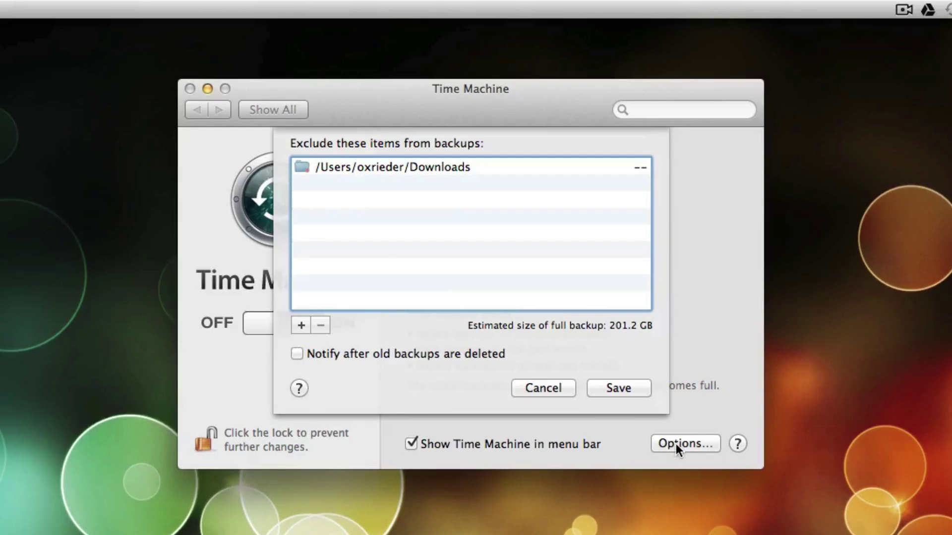
click(301, 325)
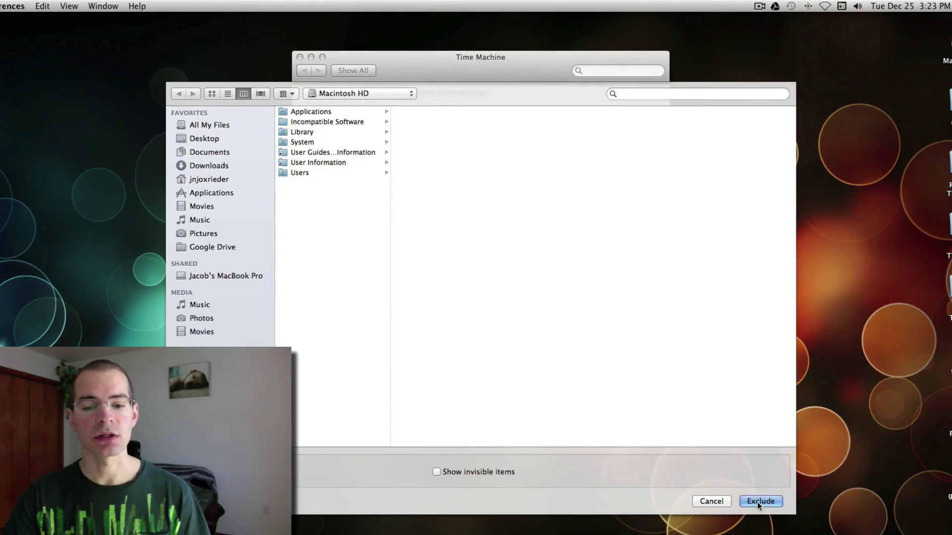
click(709, 501)
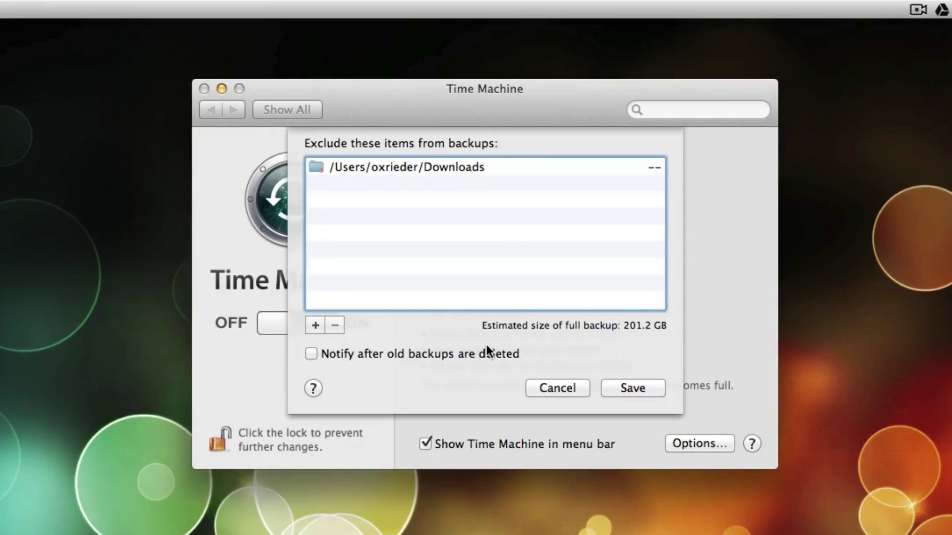
click(632, 389)
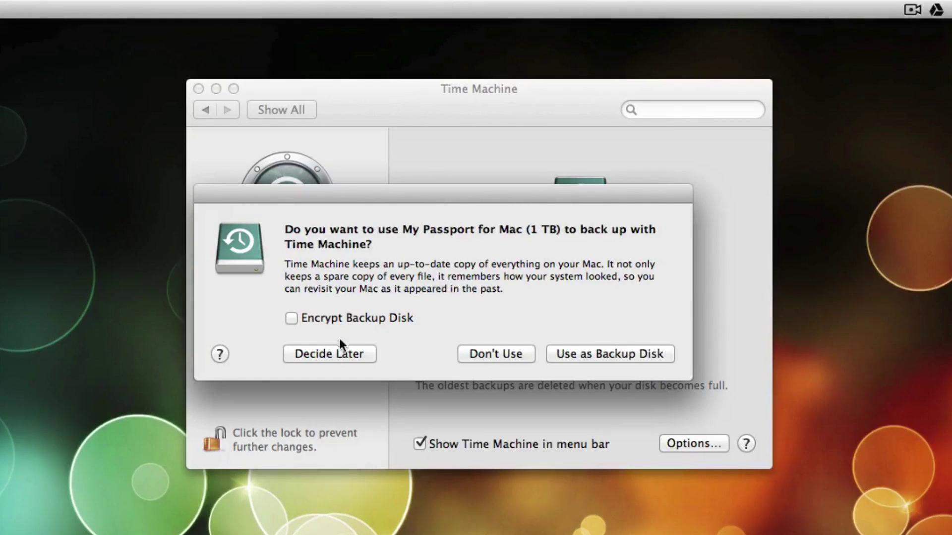
- Choose Decide Later, then rename the My Passport for Mac desktop drive to 'iMac TMB'
click(326, 353)
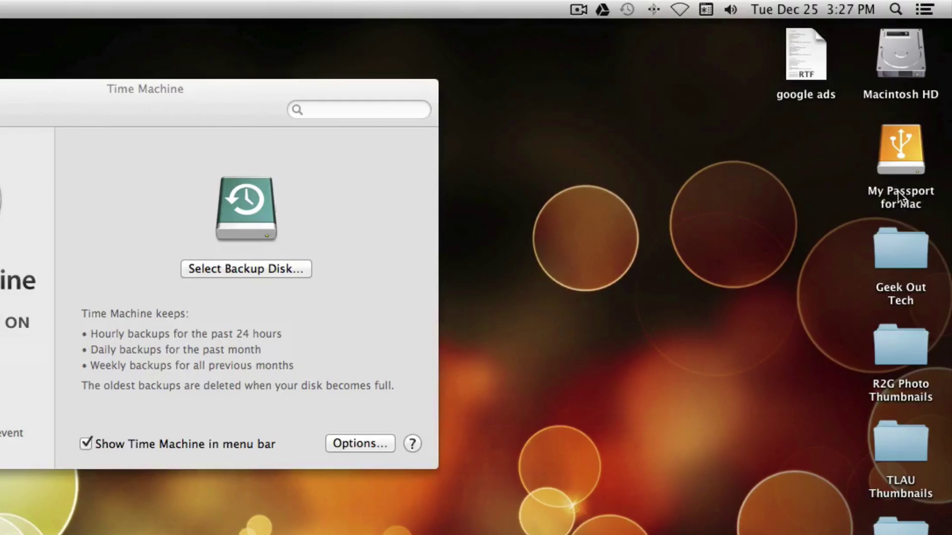
click(897, 191)
click(897, 192)
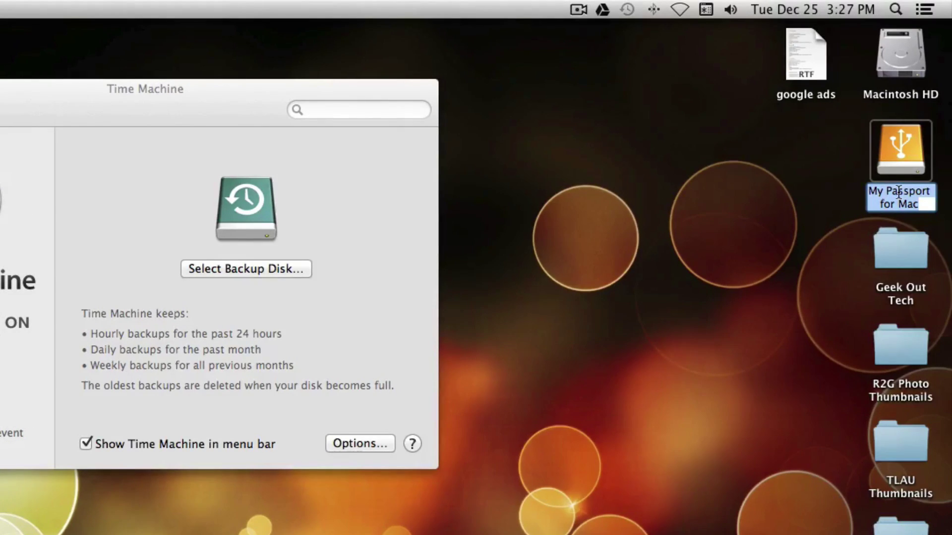
key(BackSpace)
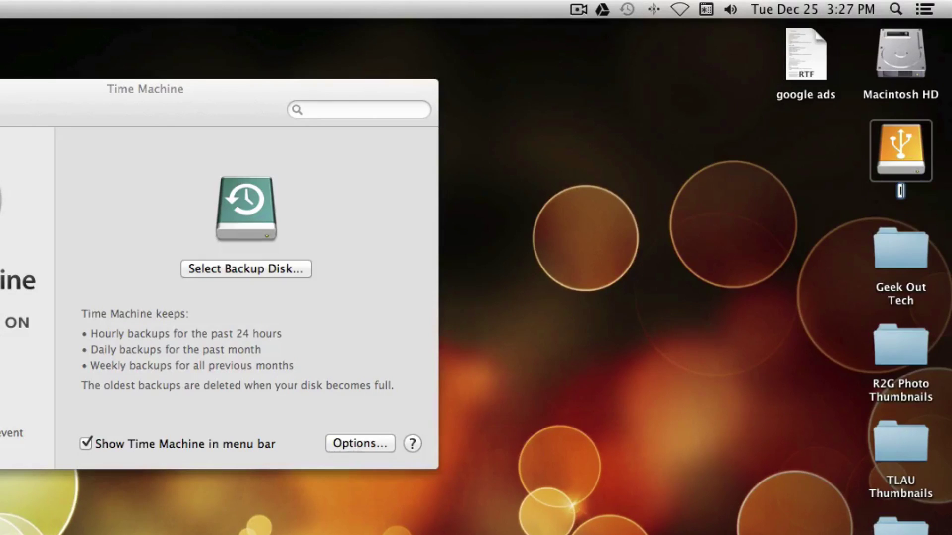
text(iMac T)
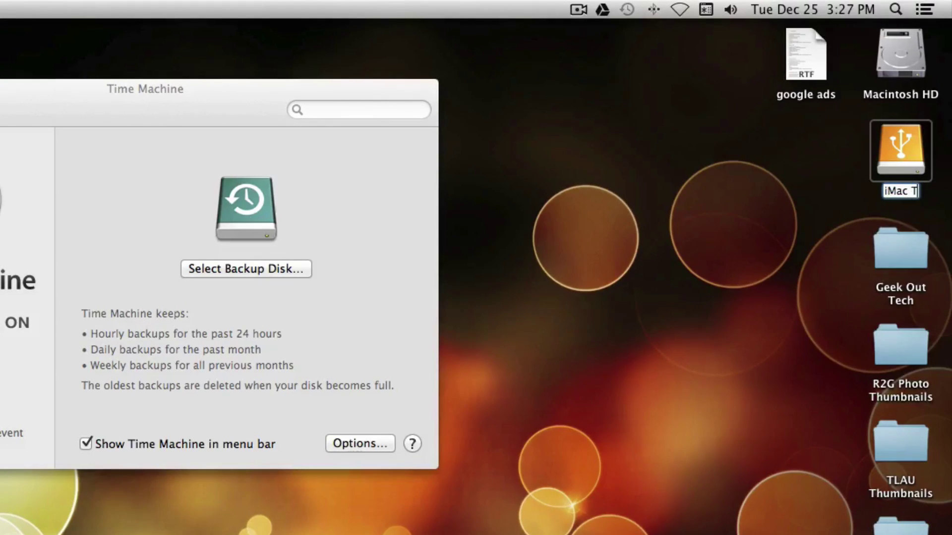
text(MB)
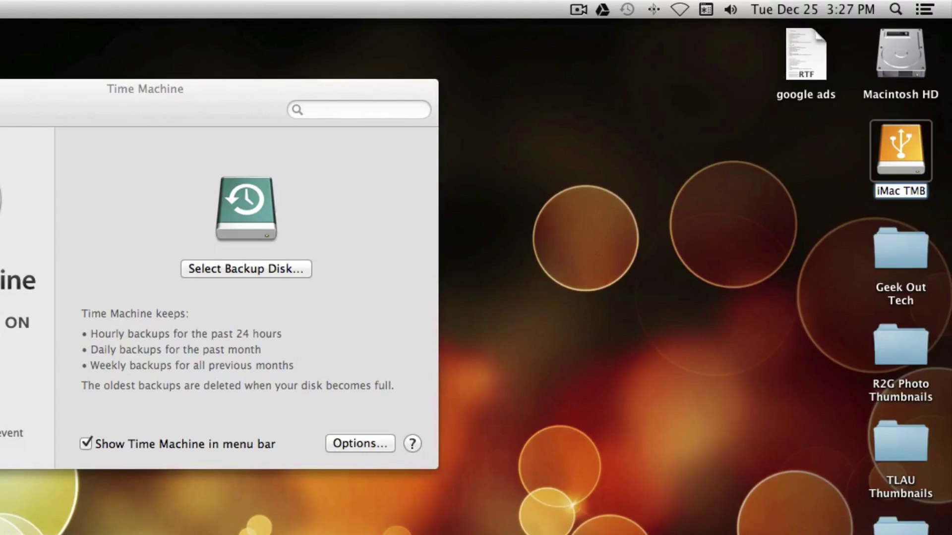
key(Return)
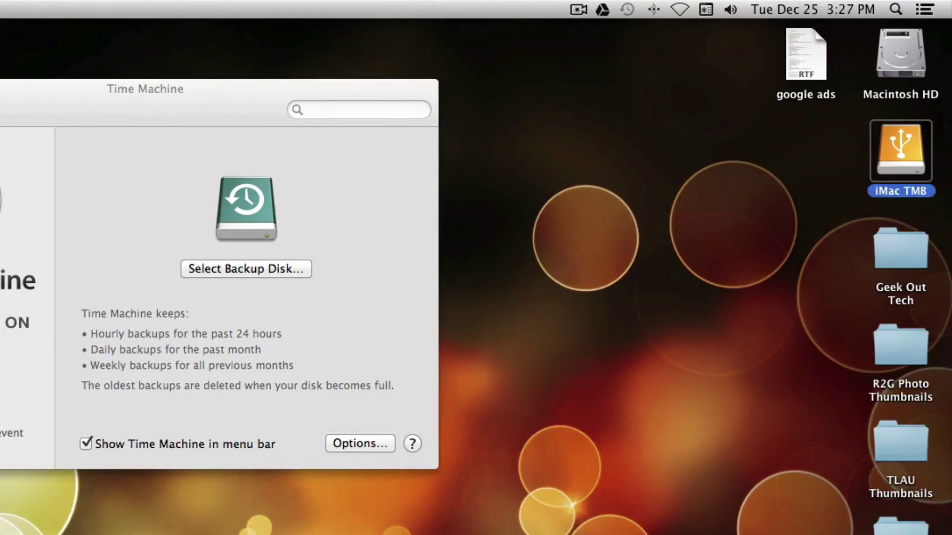
click(739, 197)
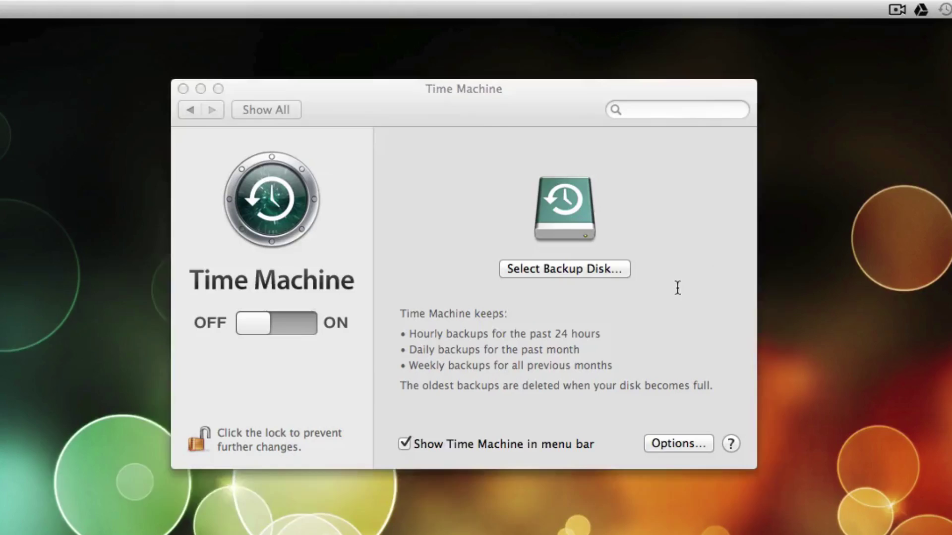
- Pick iMac TMB under Select Backup Disk and confirm it with Use Disk
click(677, 288)
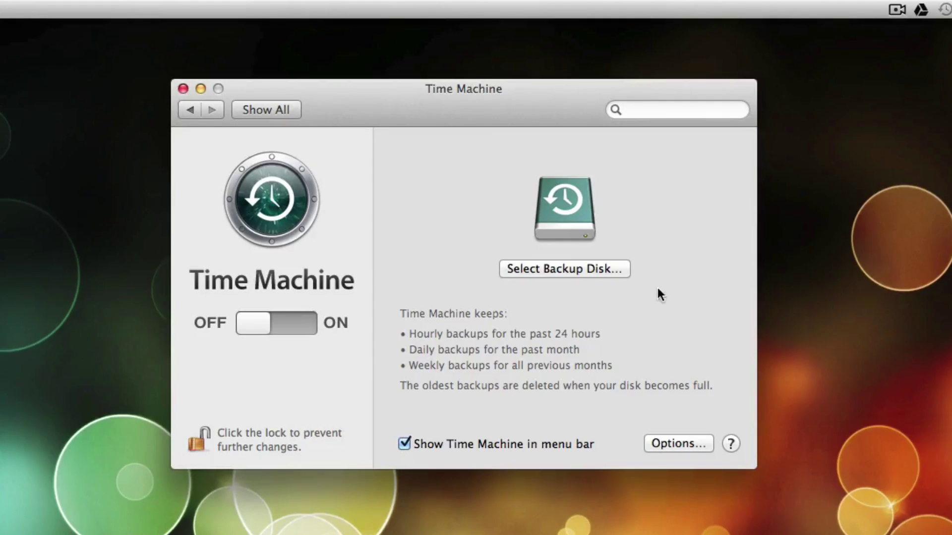
click(553, 268)
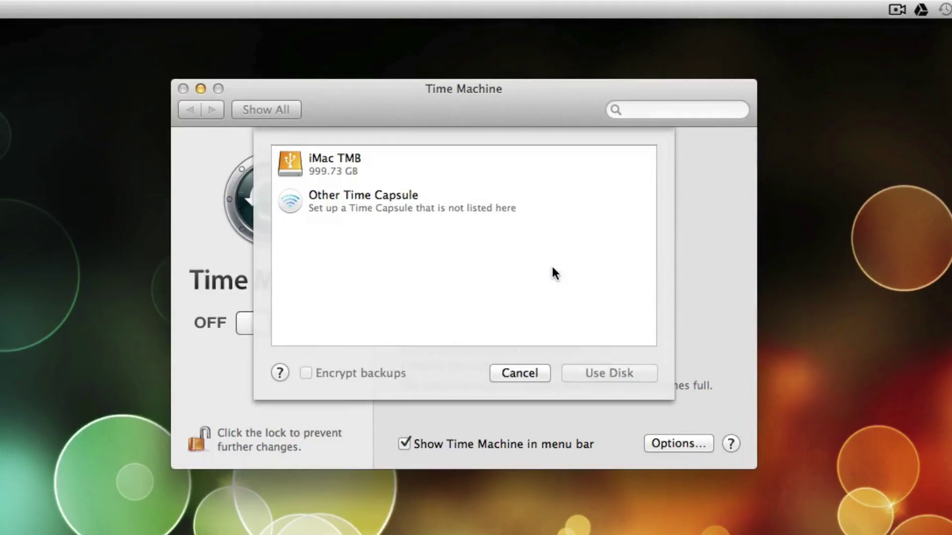
click(321, 162)
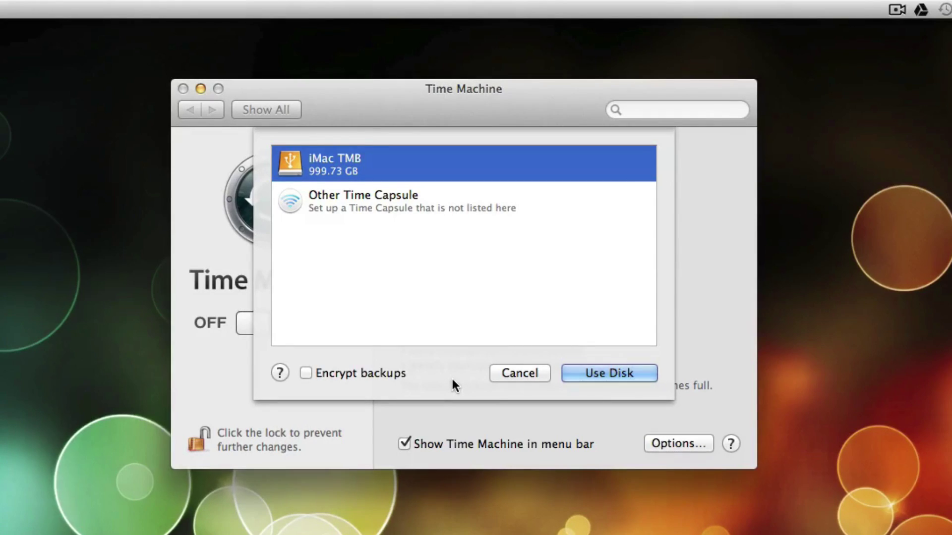
click(602, 375)
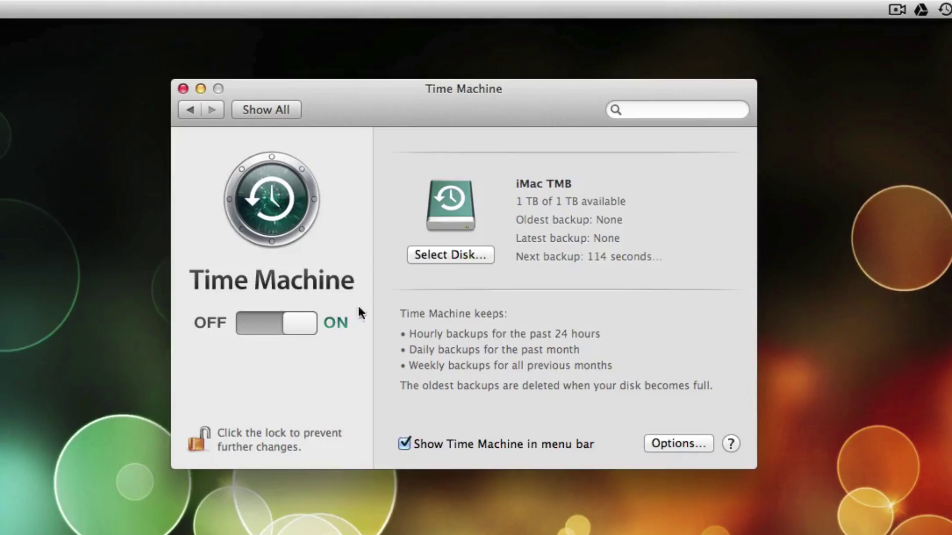
drag(306, 329, 247, 325)
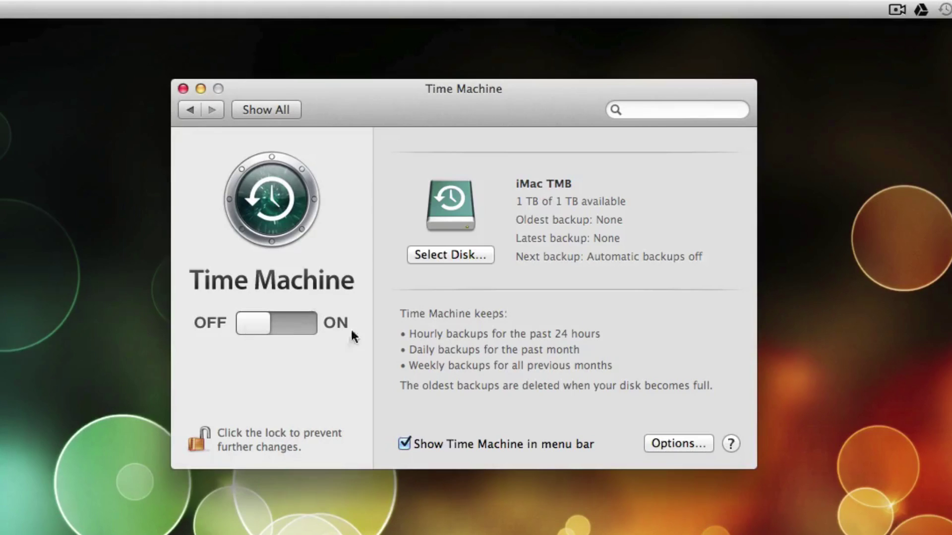
click(648, 444)
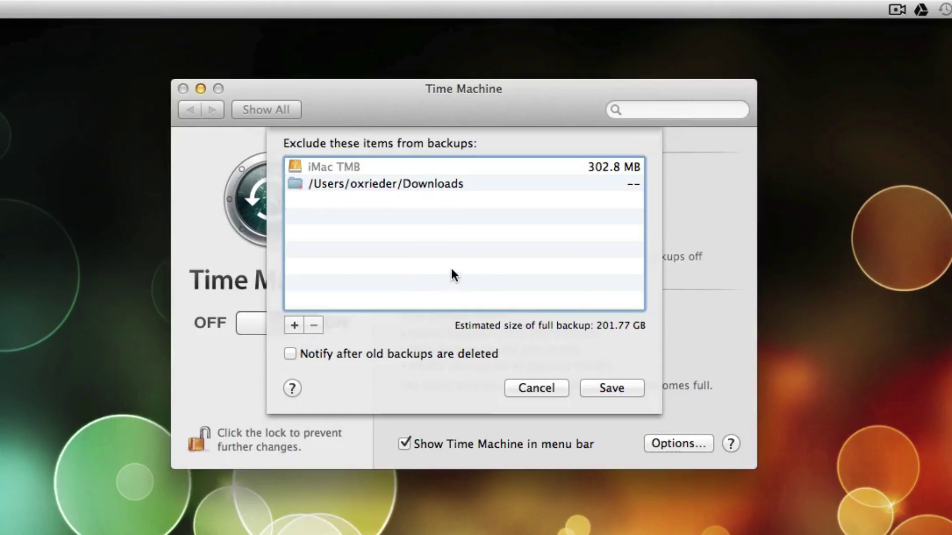
click(537, 388)
drag(247, 328, 319, 319)
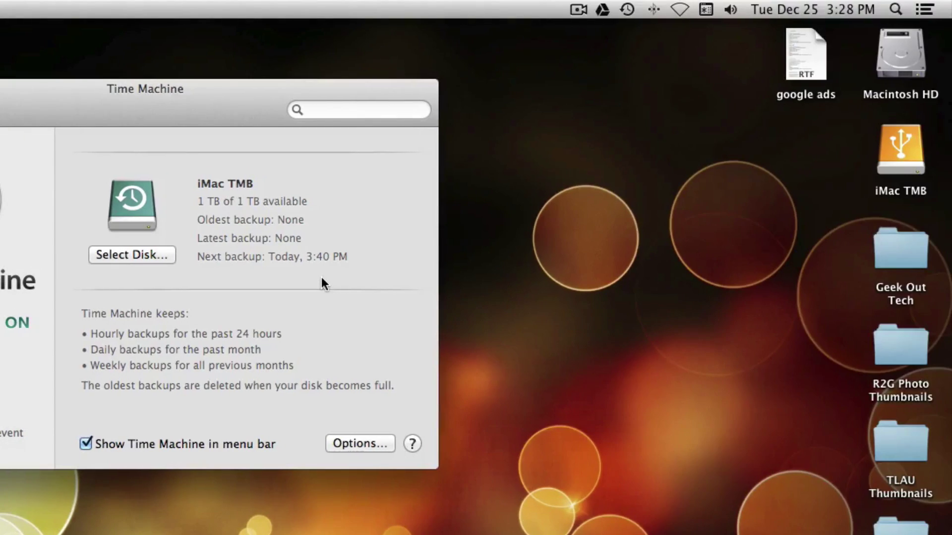
- Choose Back Up Now from the Time Machine menu-bar icon to run the first backup
click(627, 10)
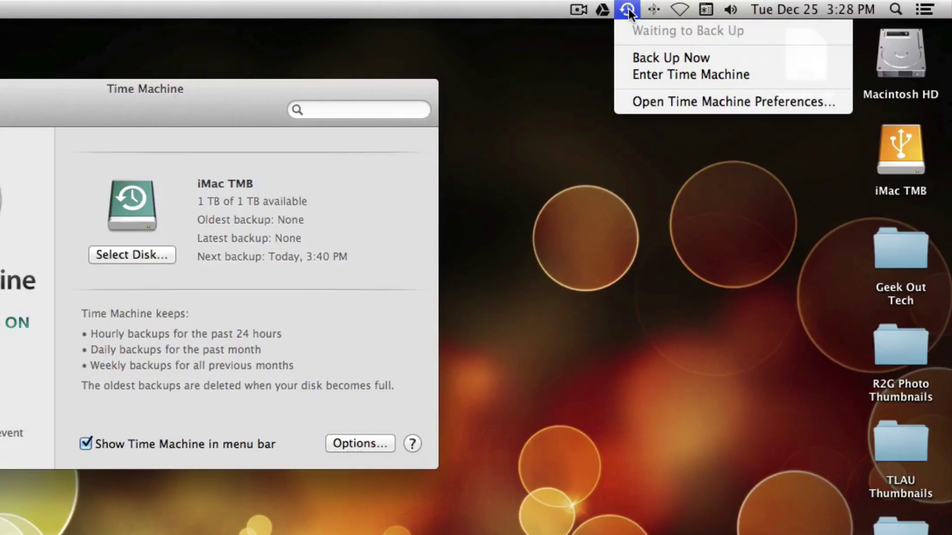
click(648, 58)
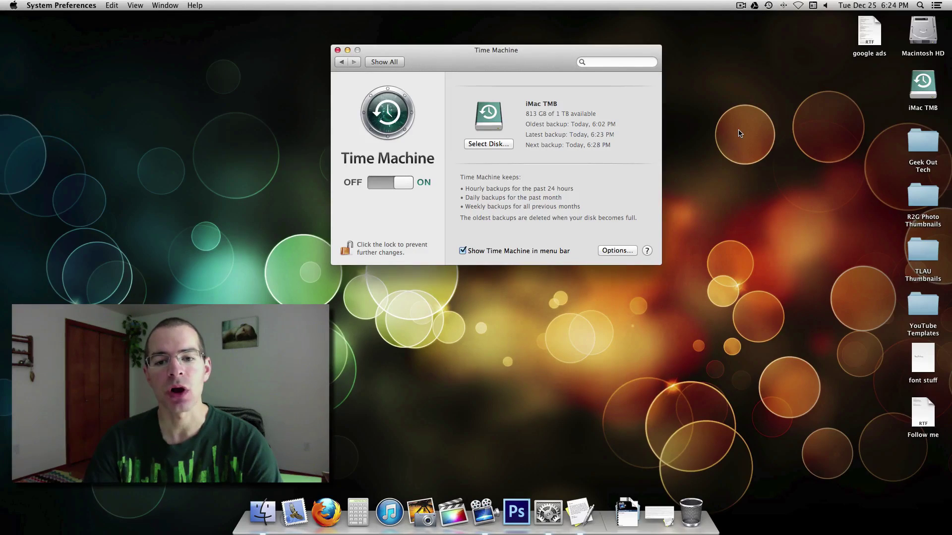
- Close System Preferences, select the iMac TMB desktop drive, and view its context and File menus
click(337, 50)
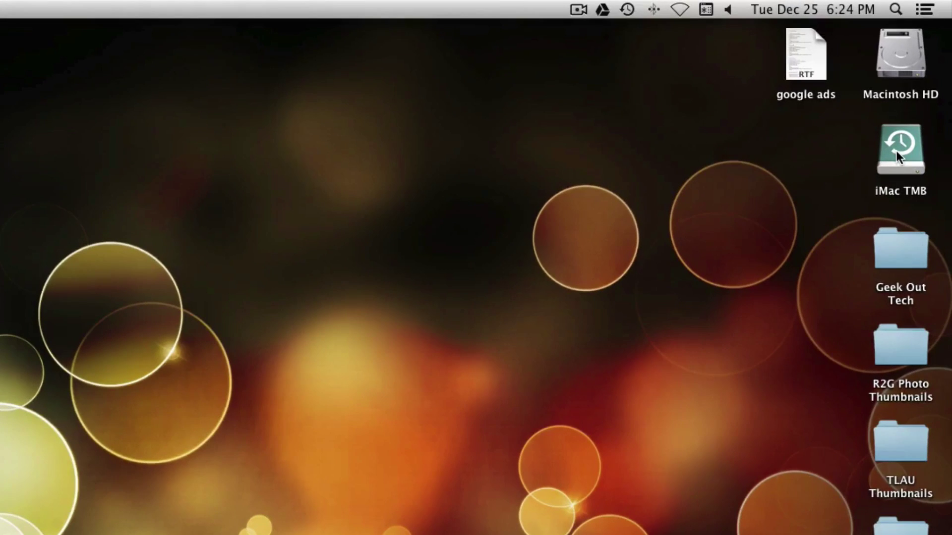
click(920, 84)
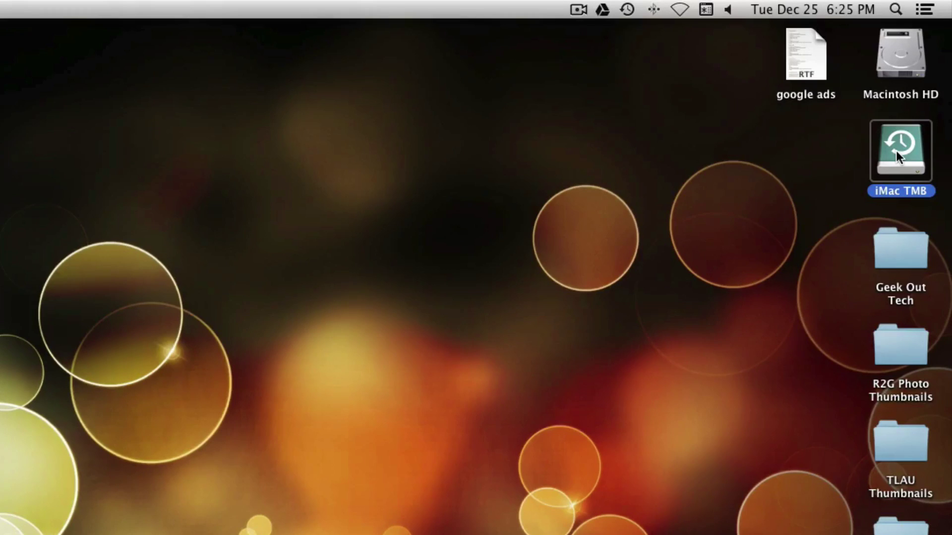
right_click(896, 150)
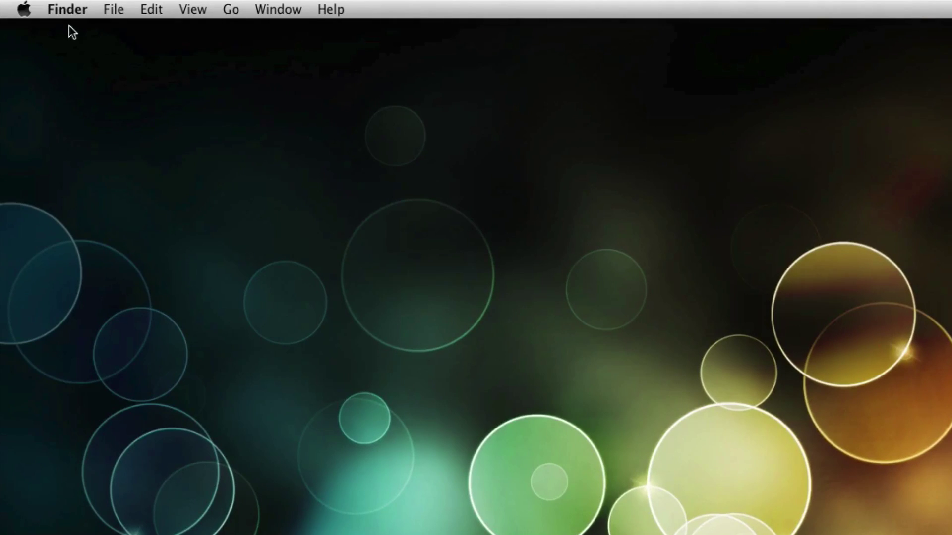
click(114, 10)
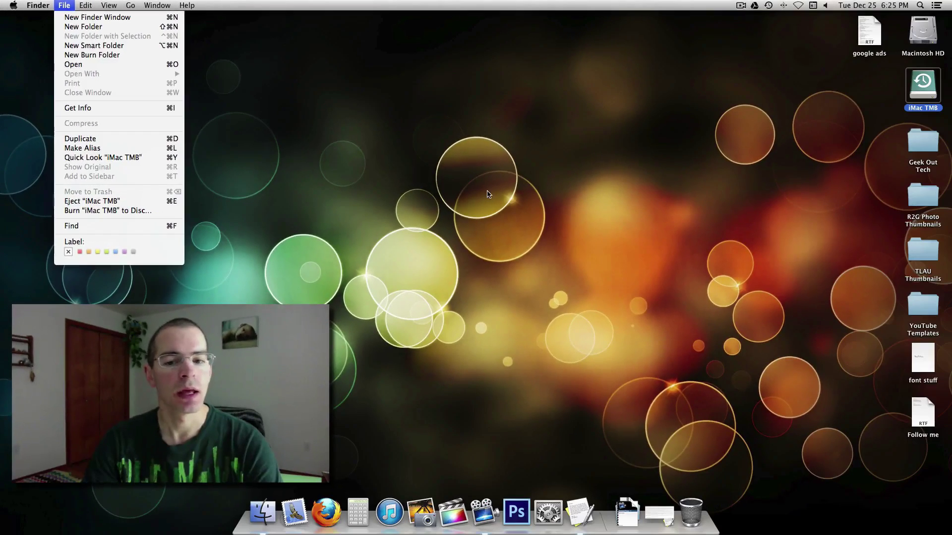
- Drag the iMac TMB drive onto the Trash/Eject icon in the Dock
click(487, 194)
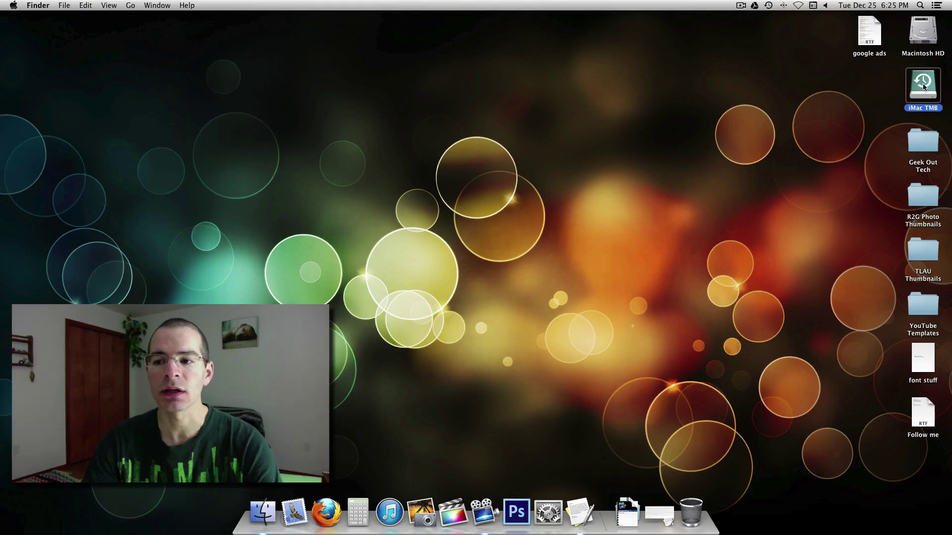
drag(923, 86, 692, 517)
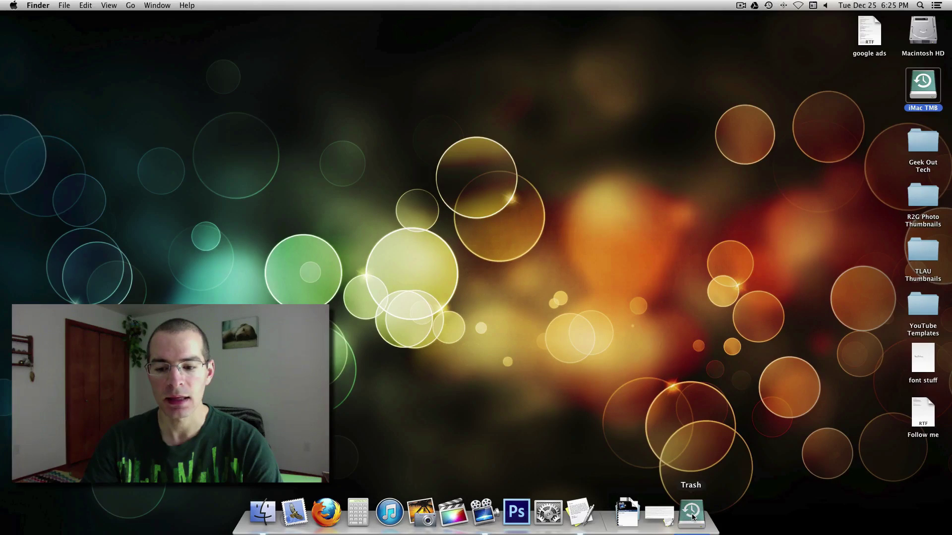
drag(693, 517, 692, 517)
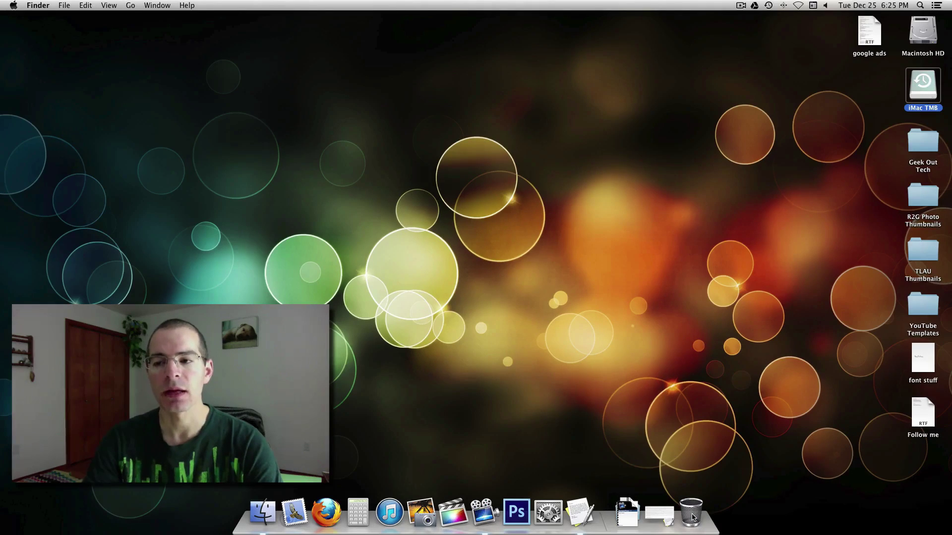